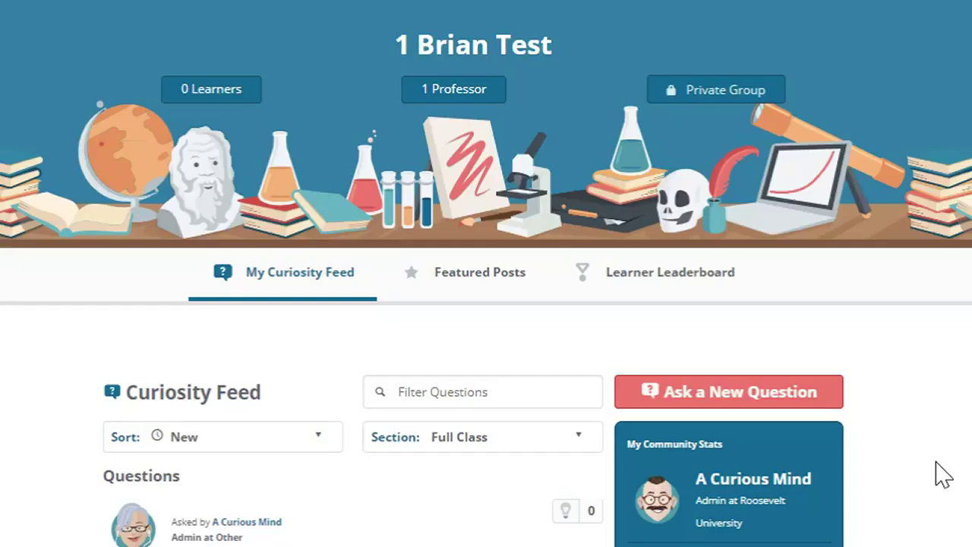
Step: Scroll down and open the community's Participation Reports
scroll(939, 482, down, 2)
scroll(946, 490, down, 6)
scroll(952, 494, down, 5)
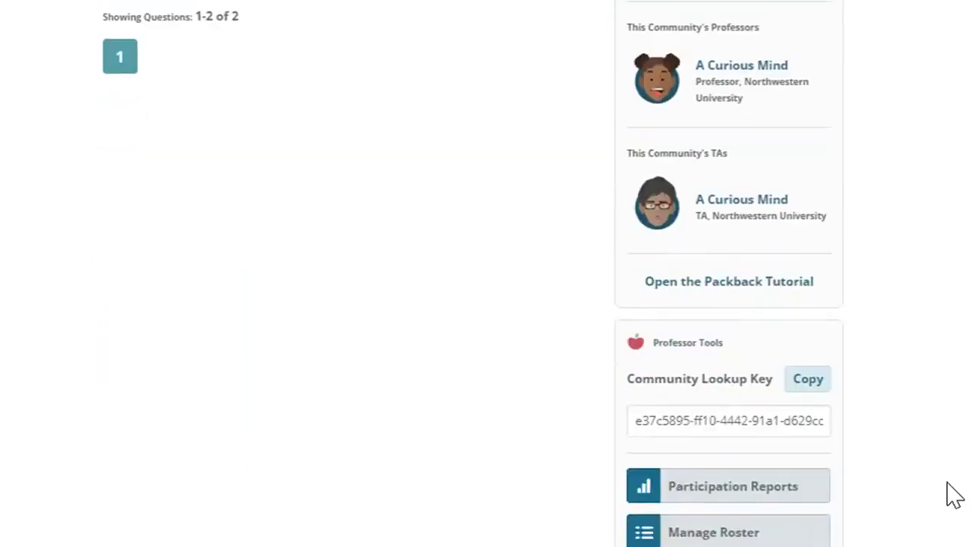
scroll(949, 494, down, 2)
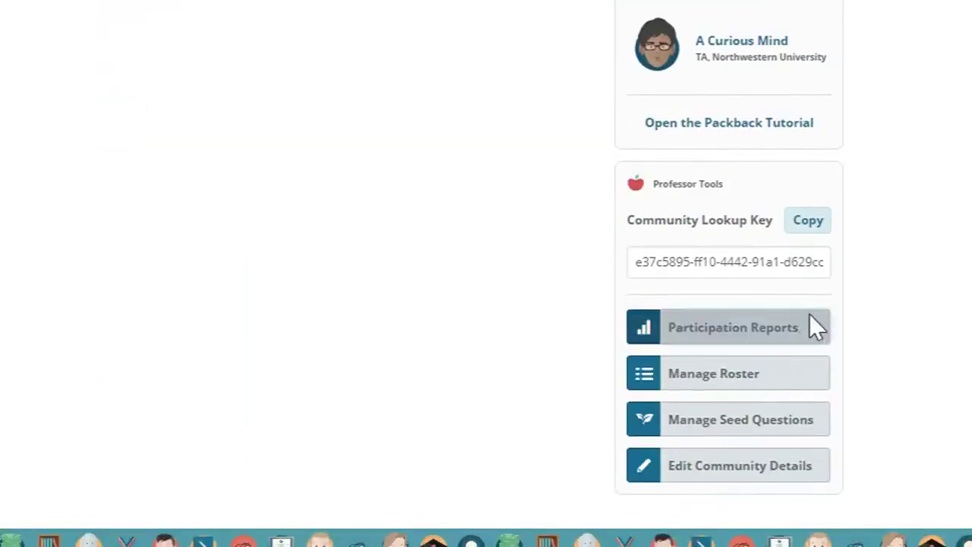
click(809, 315)
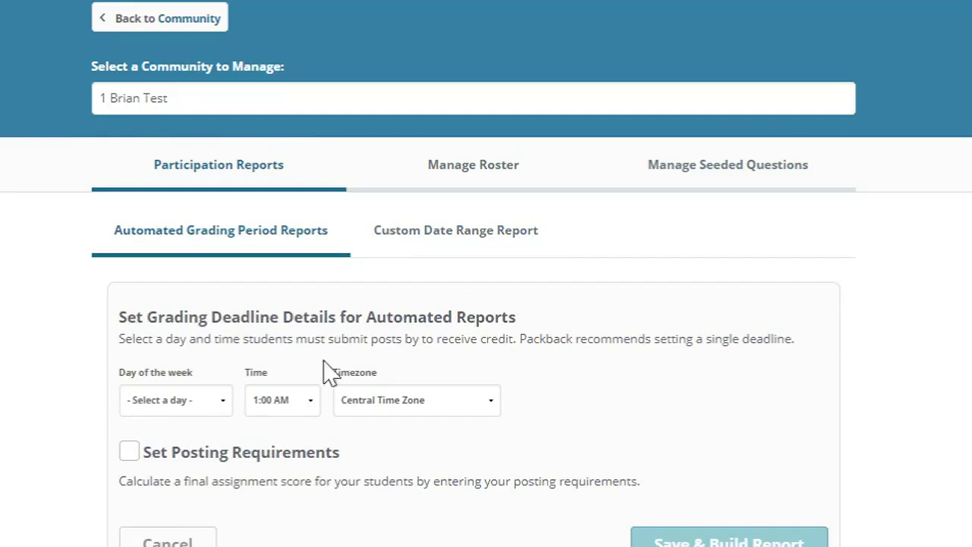
Step: Set the automated grading deadline to Sunday at Midnight
click(207, 408)
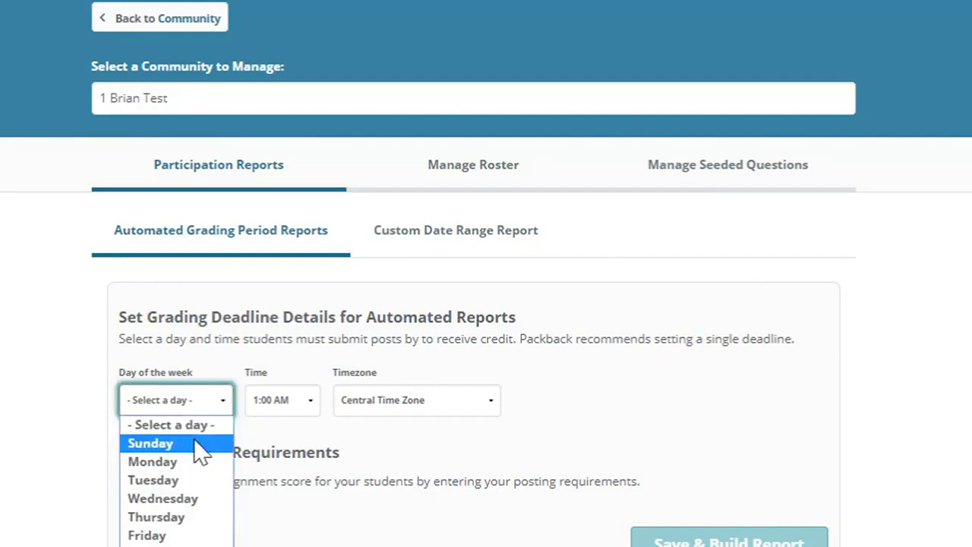
click(196, 444)
click(262, 403)
scroll(363, 228, down, 2)
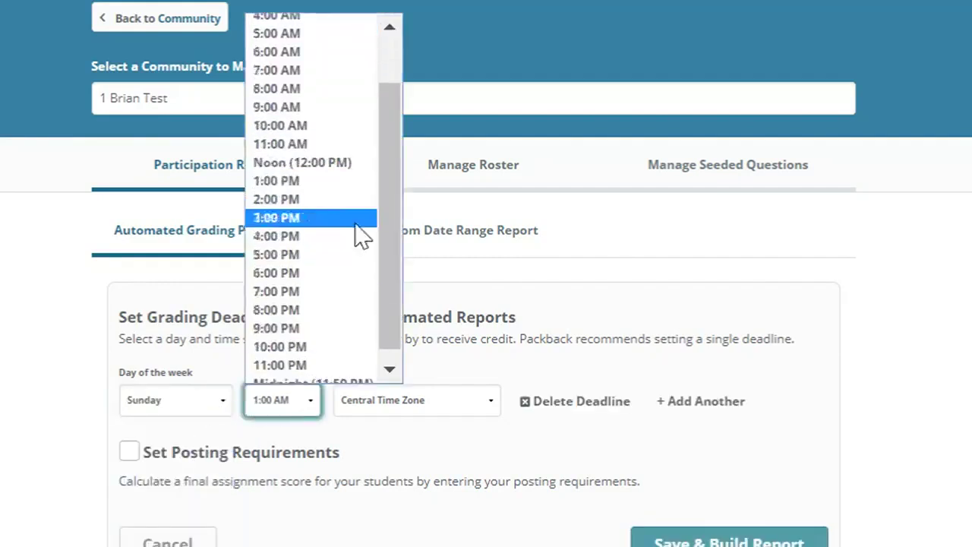
scroll(360, 244, down, 1)
click(361, 374)
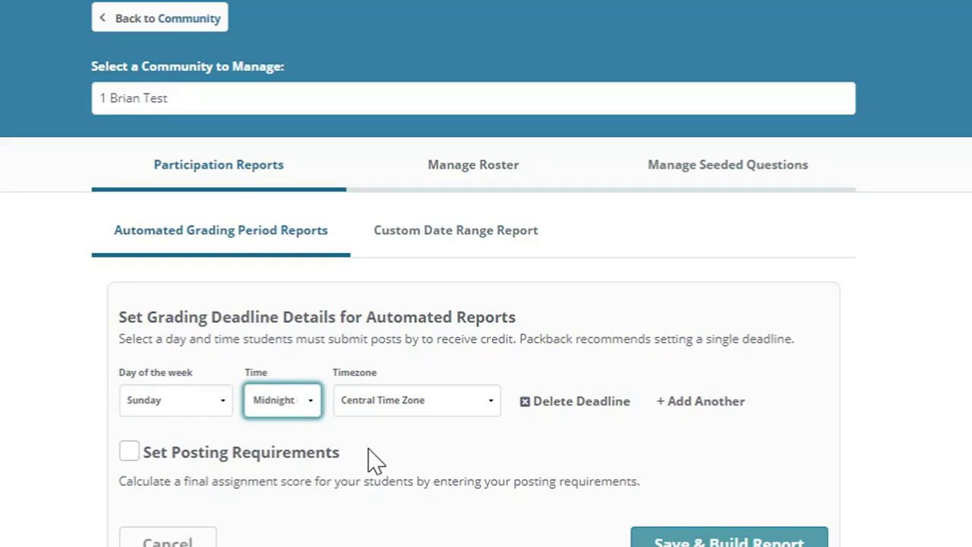
Step: Enable posting requirements with Percent scoring, 2 questions and 3 responses per deadline
click(129, 453)
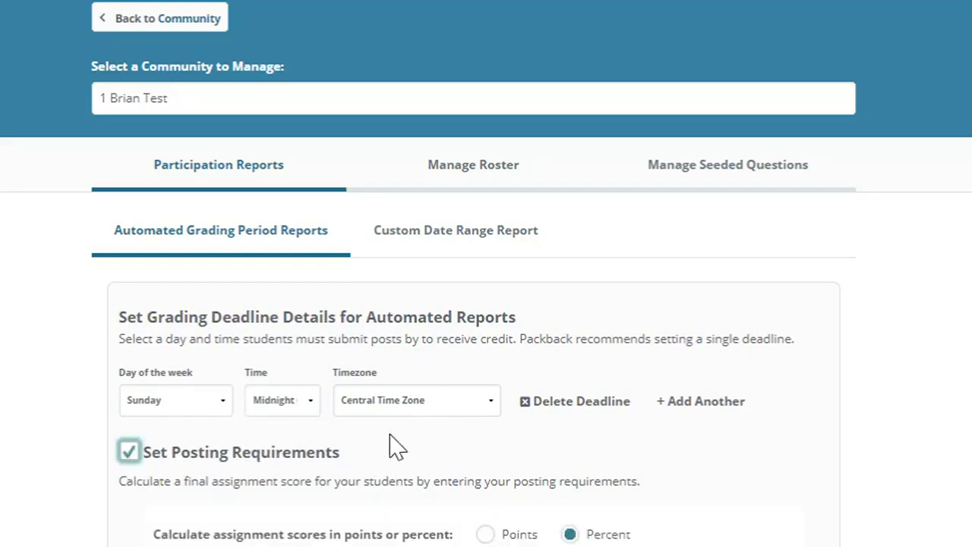
scroll(785, 440, down, 4)
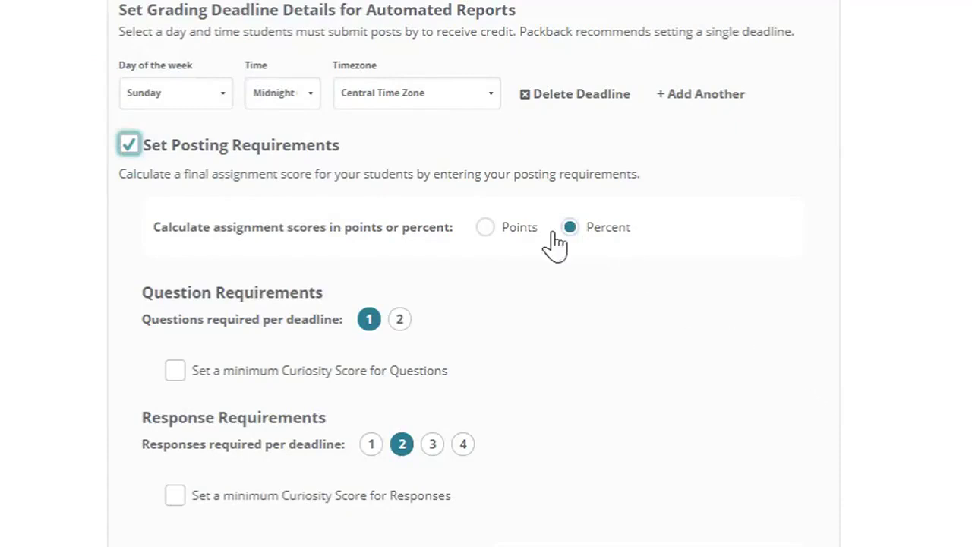
click(501, 231)
click(570, 228)
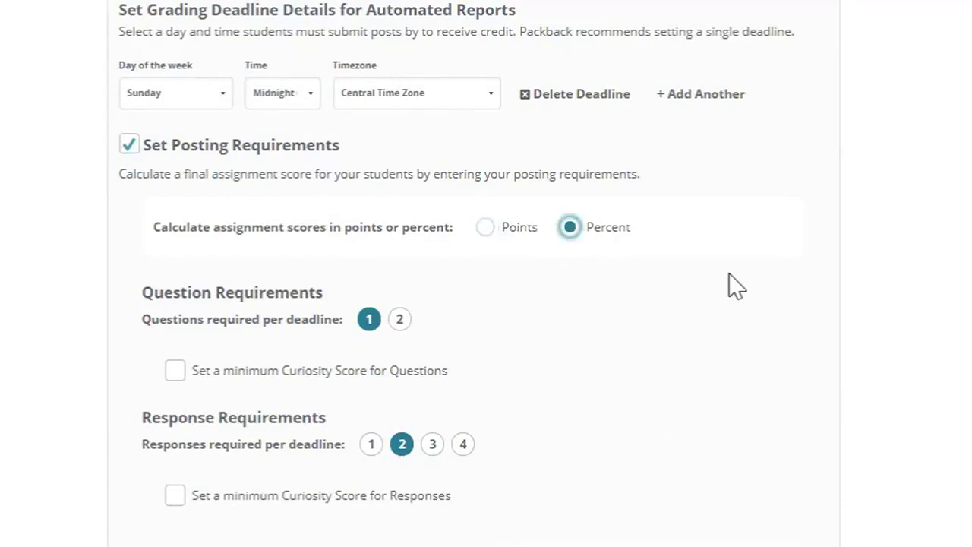
click(399, 319)
click(432, 445)
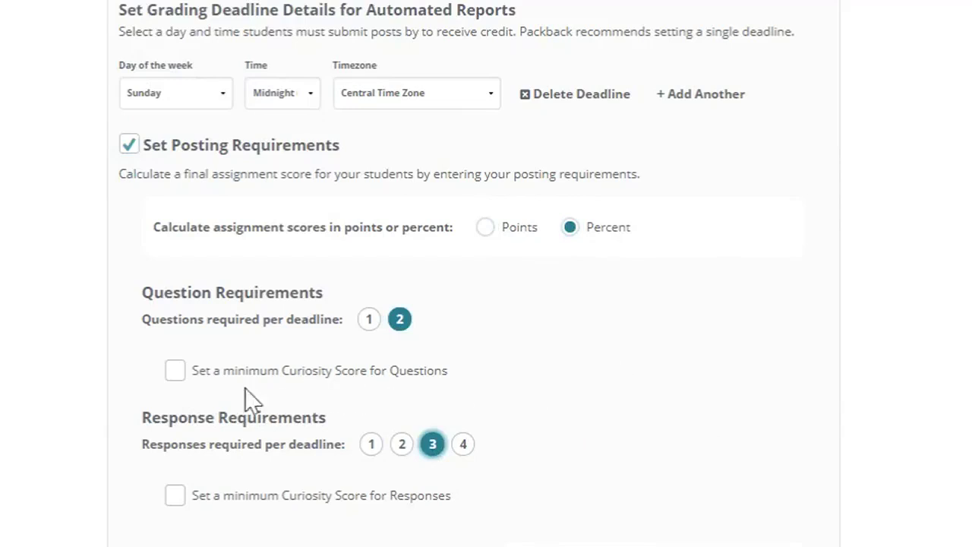
Step: Set a minimum question Curiosity Score of 70 with partial credit below it
click(174, 372)
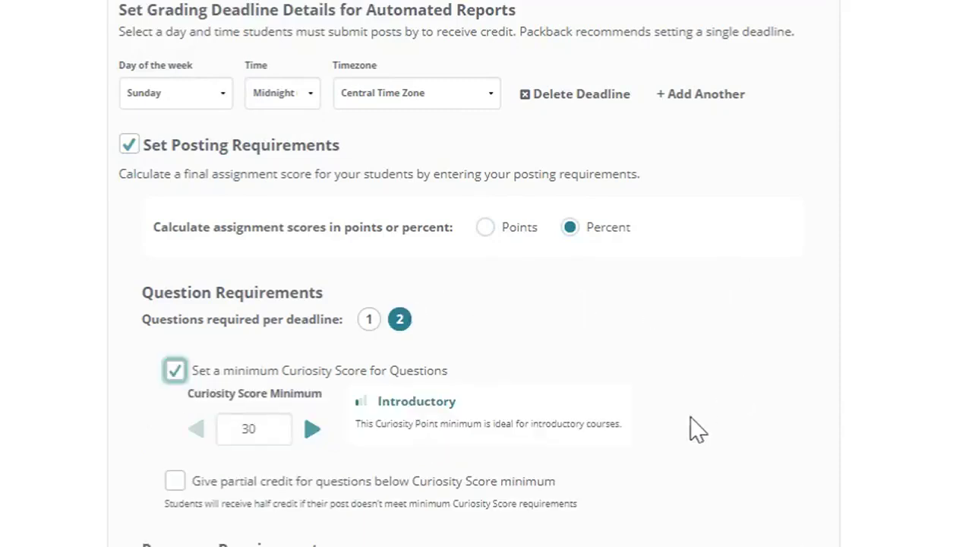
click(312, 430)
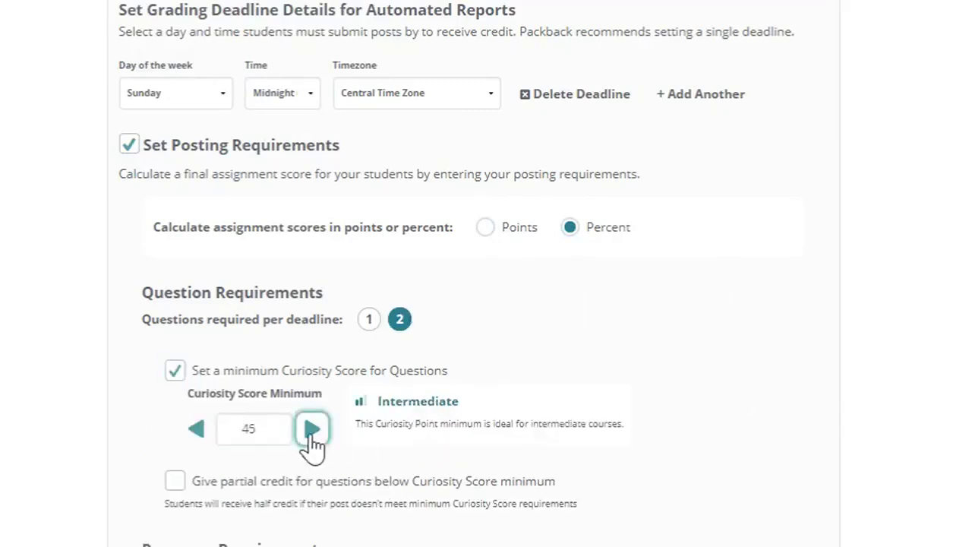
click(313, 430)
click(312, 430)
click(312, 431)
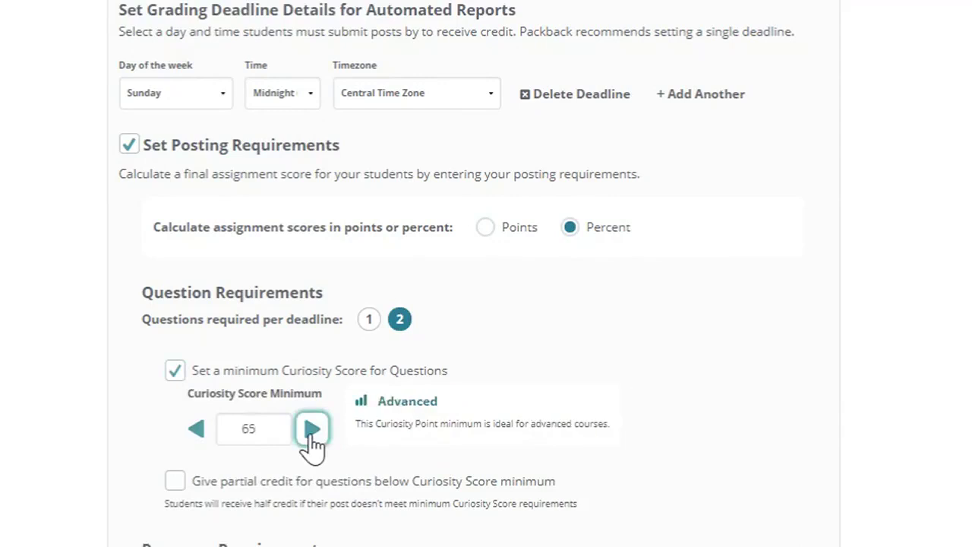
click(312, 432)
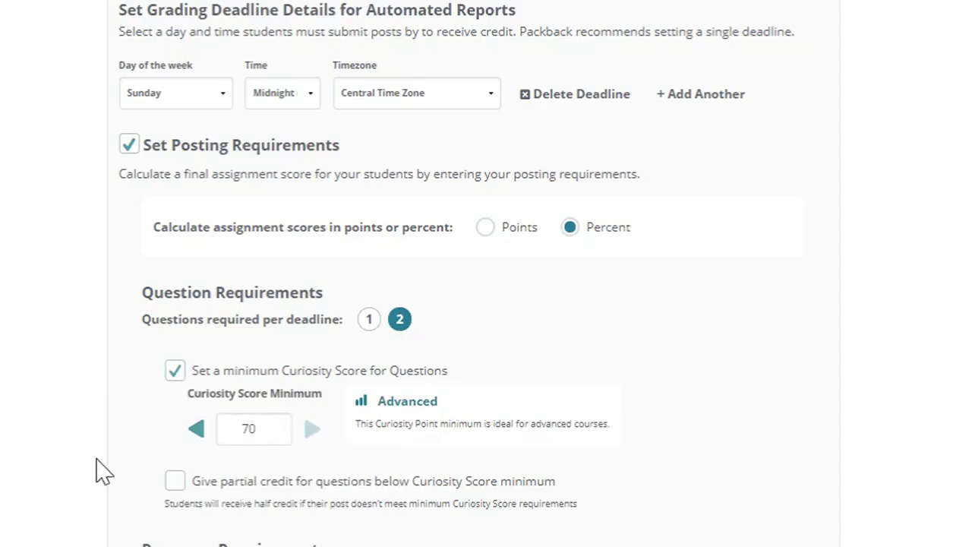
click(174, 483)
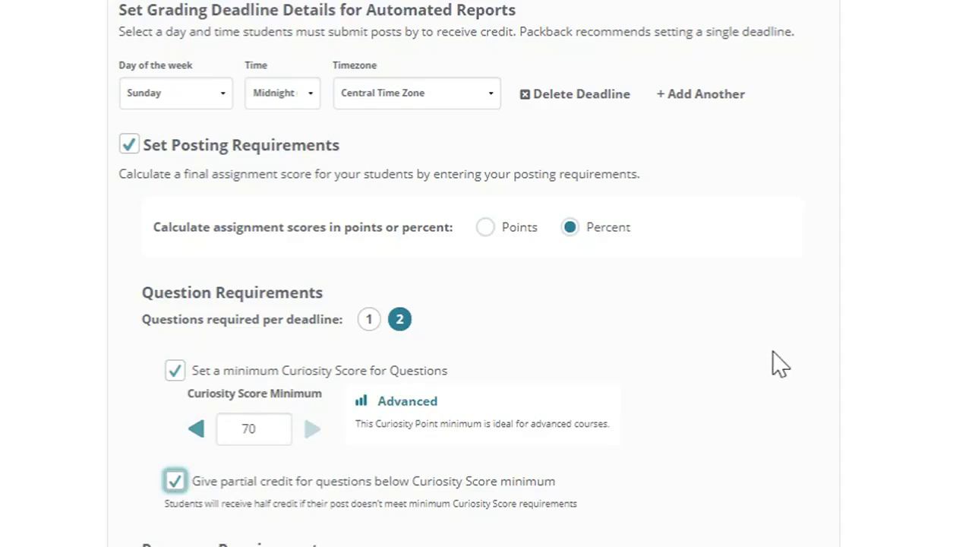
scroll(799, 354, down, 2)
scroll(805, 361, down, 2)
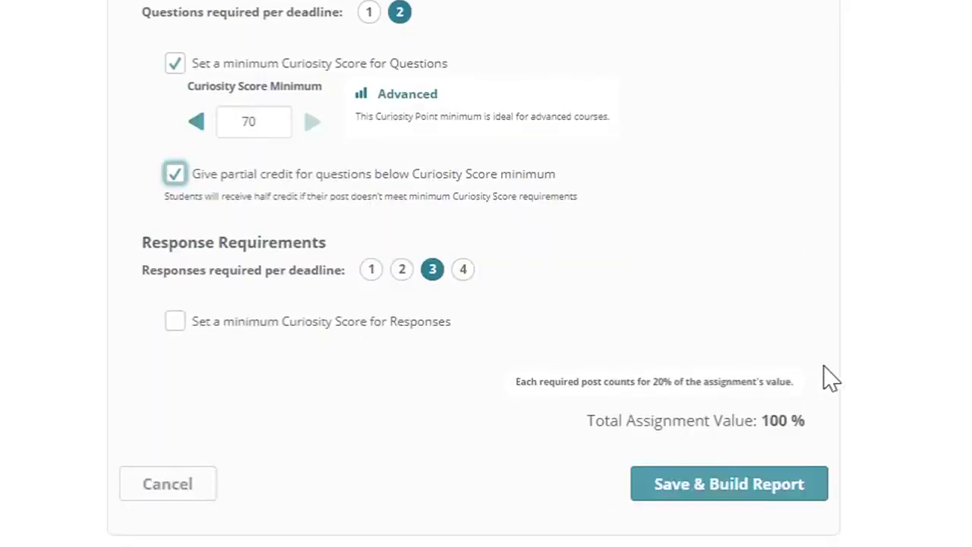
Step: Save & Build the report, then return to its Sunday-midnight summary
click(813, 482)
scroll(811, 479, up, 5)
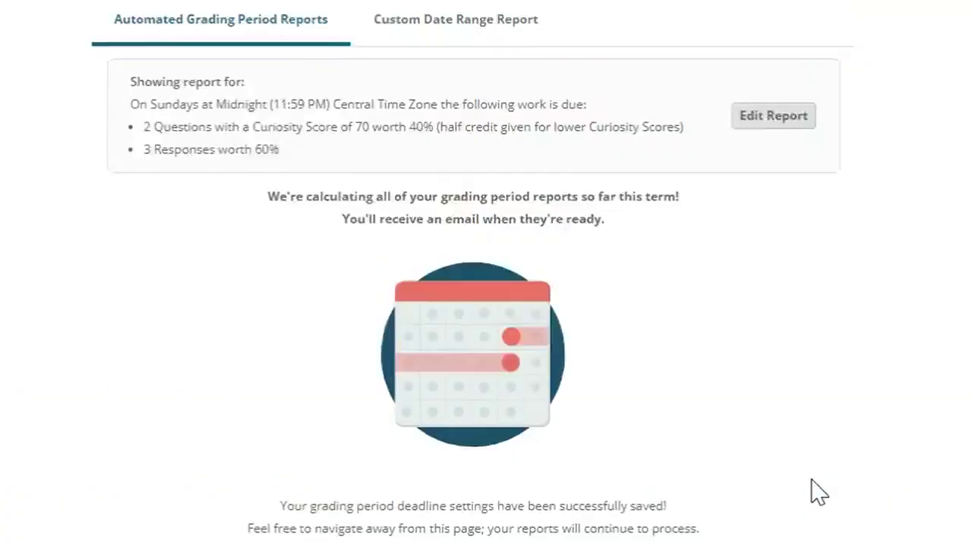
scroll(811, 478, up, 3)
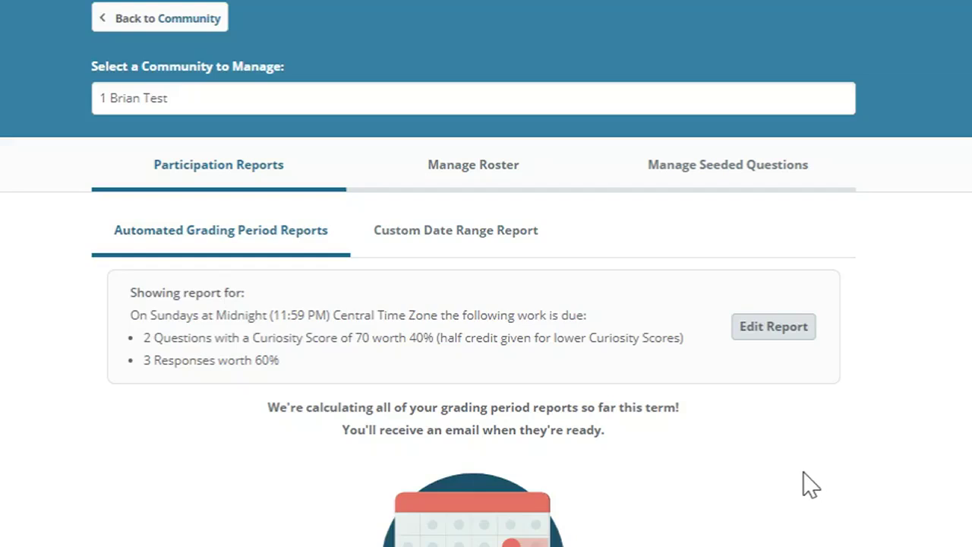
Step: Generate a Custom Date Range Report from 3/5/2020 to 4/4/2020
click(503, 231)
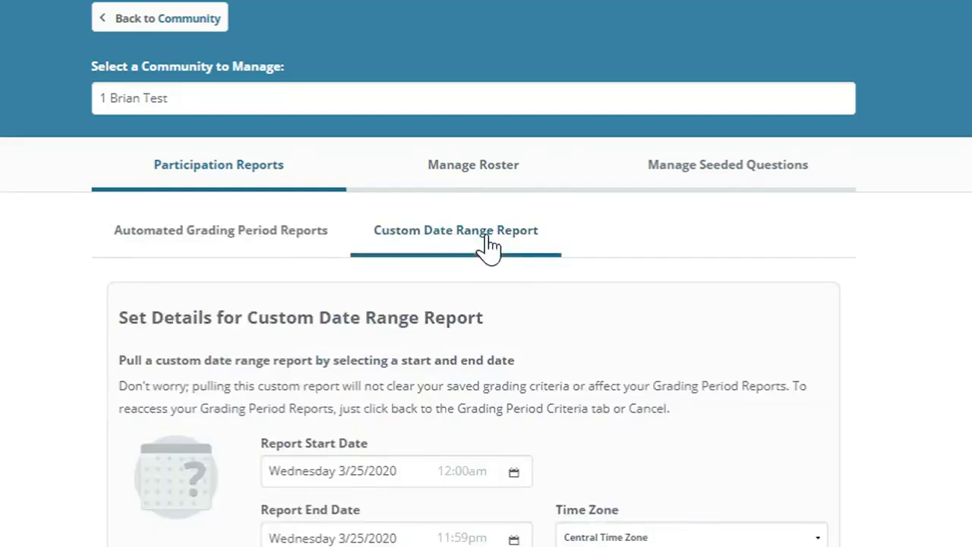
scroll(752, 300, down, 2)
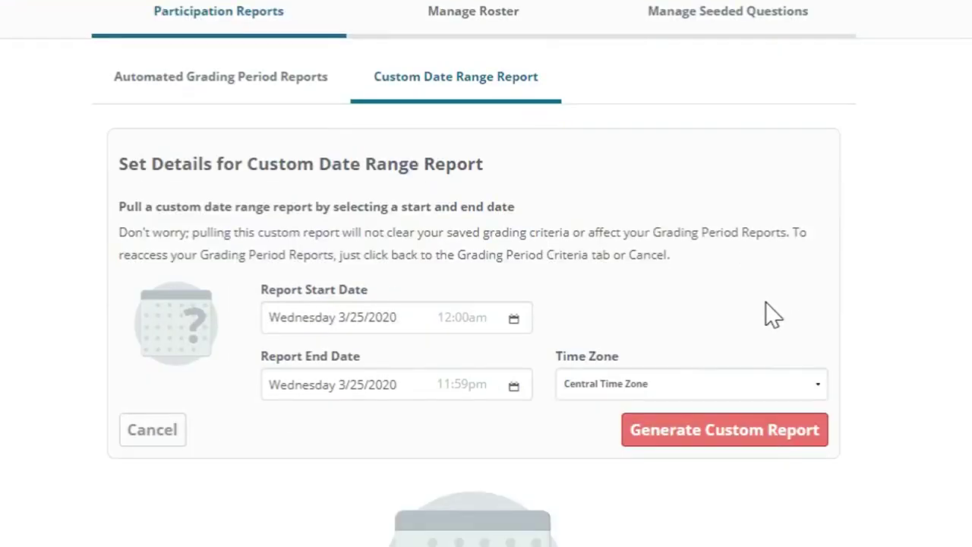
click(513, 319)
click(403, 462)
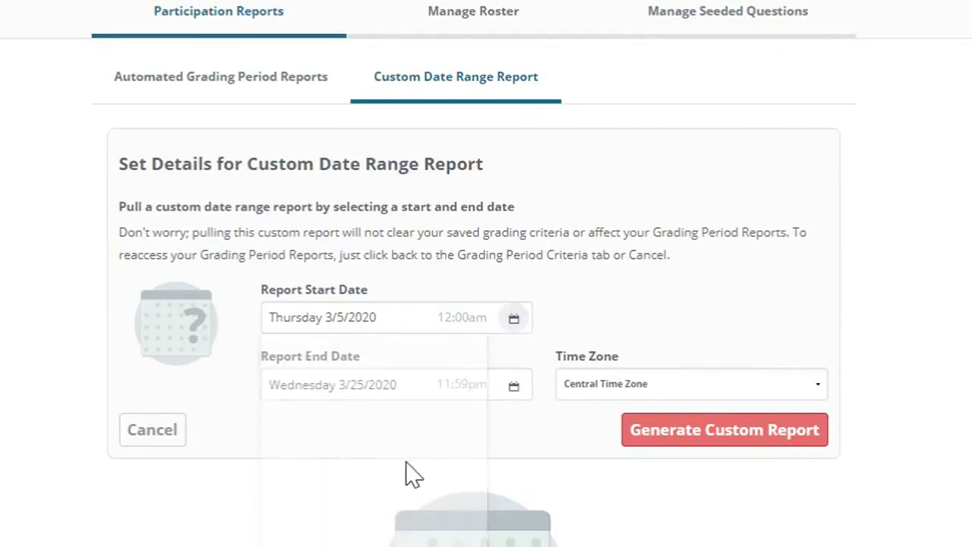
click(514, 386)
click(467, 433)
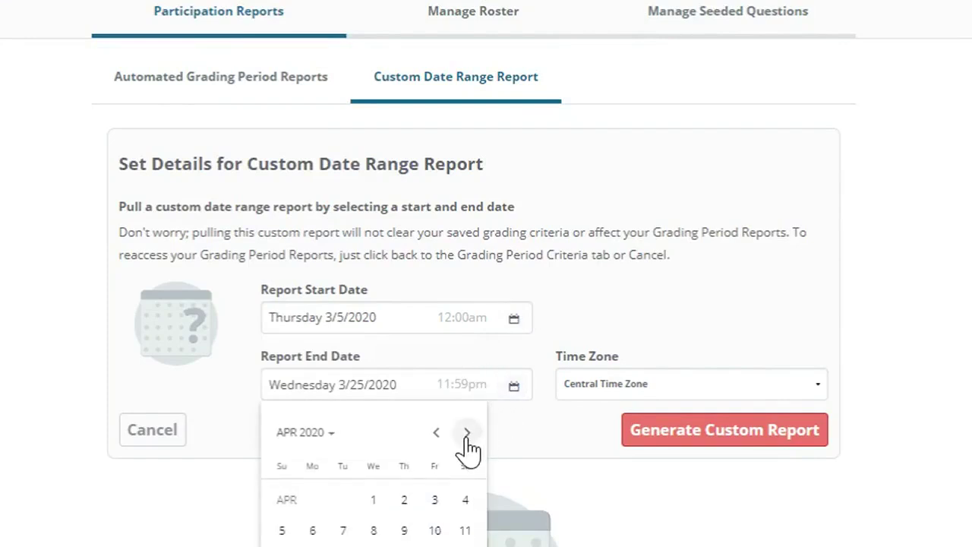
click(466, 500)
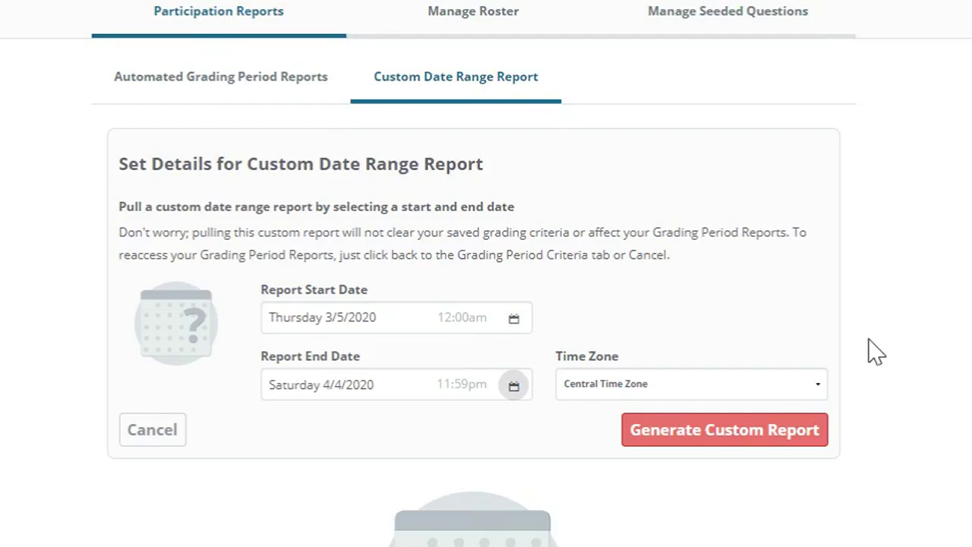
click(794, 447)
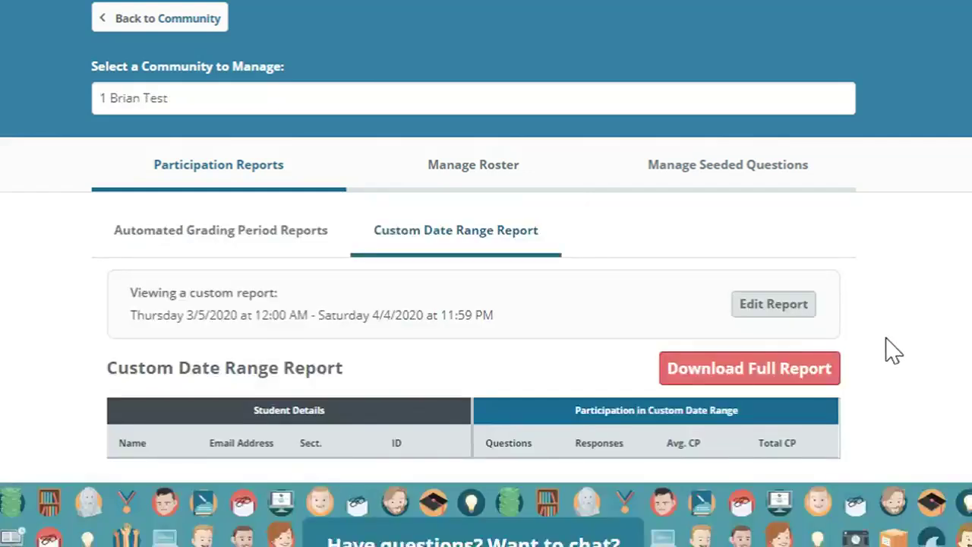